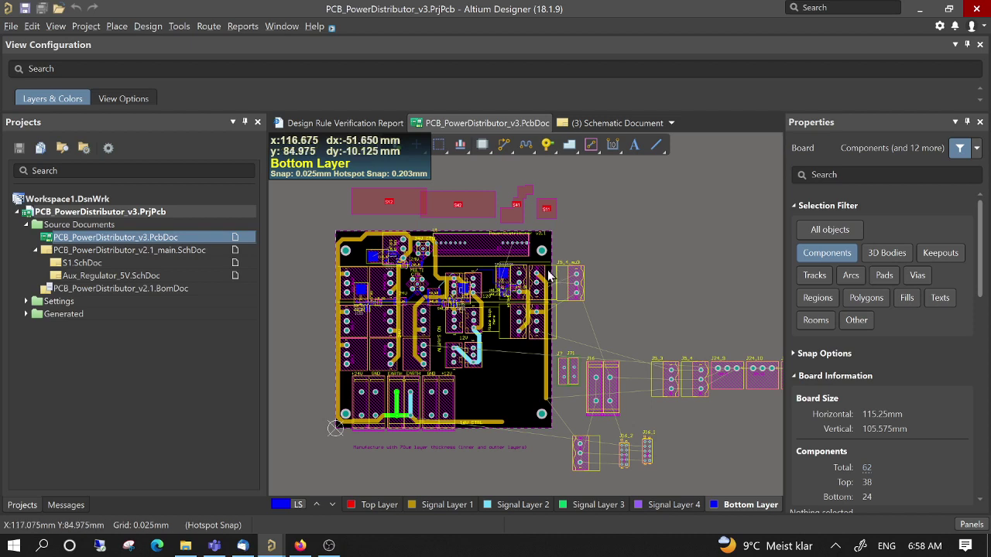
Cross-probe converter U1 (NID100-5) from the PCB layout to its symbol in the schematic
{"action": "left_click", "coordinate": [488, 247]}
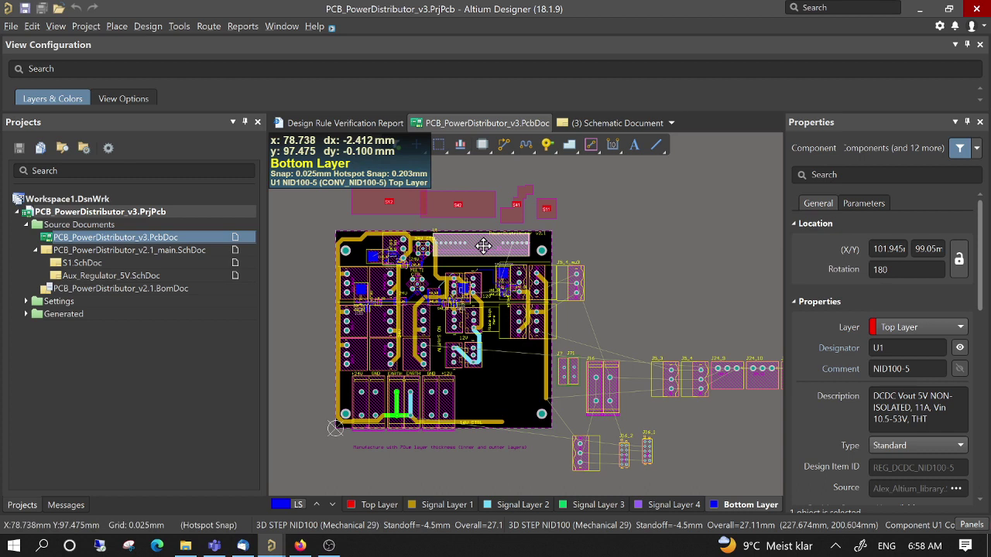
{"action": "right_click", "coordinate": [484, 248]}
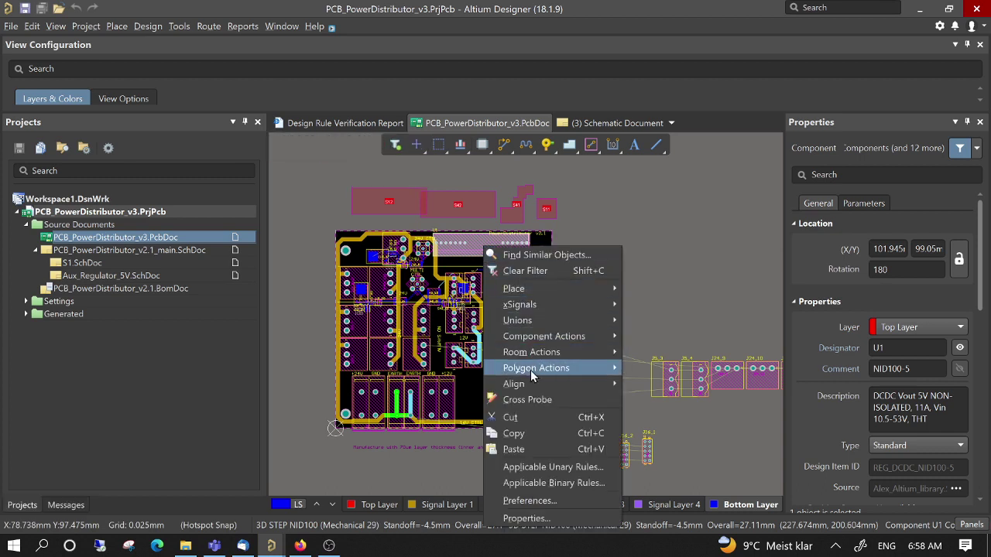
{"action": "left_click", "coordinate": [541, 401]}
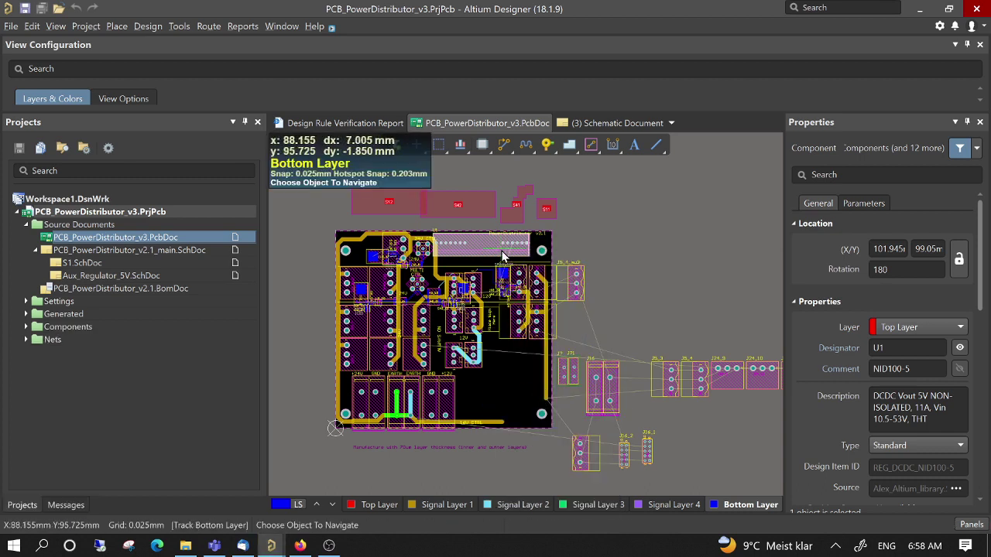
{"action": "left_click", "coordinate": [487, 249]}
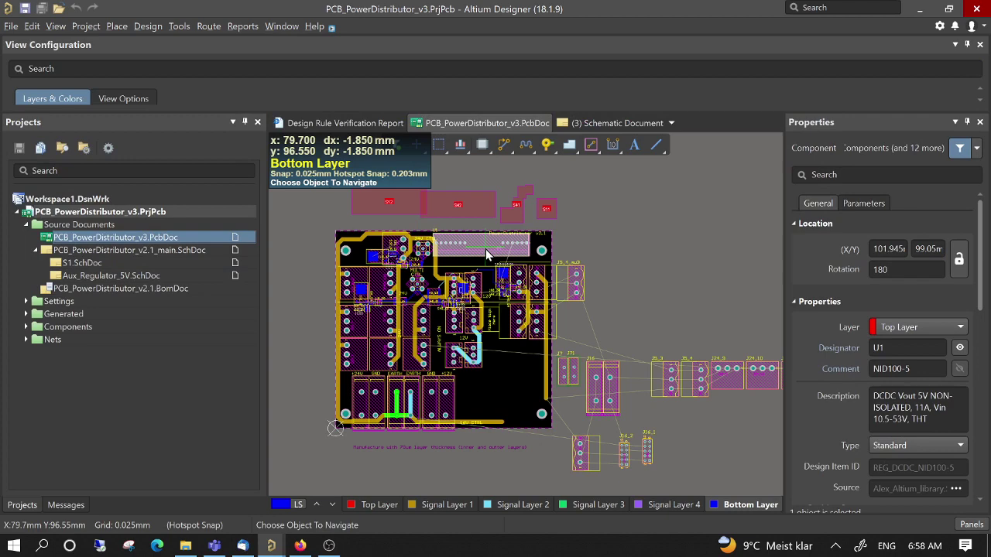
{"action": "left_click", "coordinate": [487, 256]}
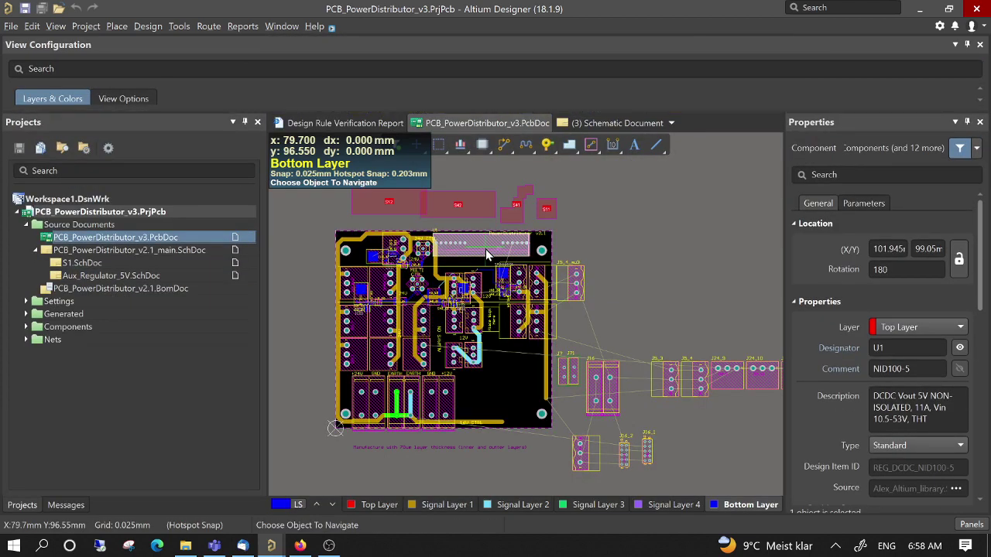
{"action": "left_click", "coordinate": [487, 256]}
{"action": "left_click", "coordinate": [487, 255]}
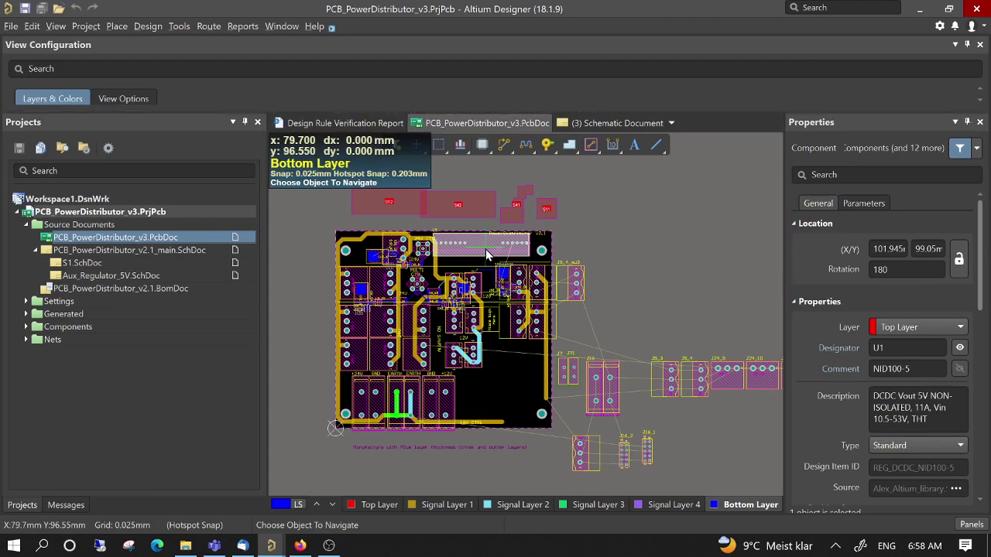
{"action": "left_click", "coordinate": [488, 258]}
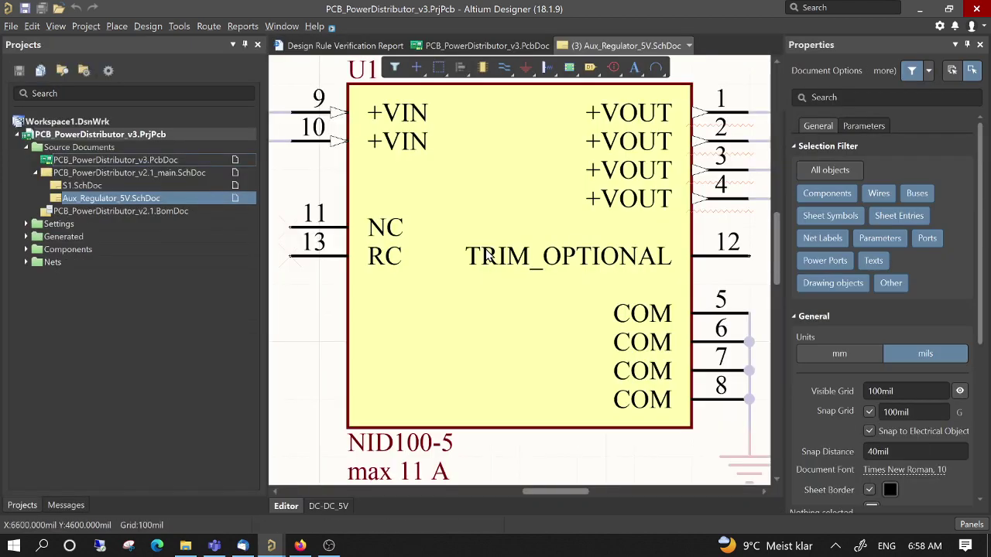
Check U1's pins on the Aux_Regulator_5V.SchDoc sheet and return to the PCB layout
{"action": "left_click", "coordinate": [488, 258]}
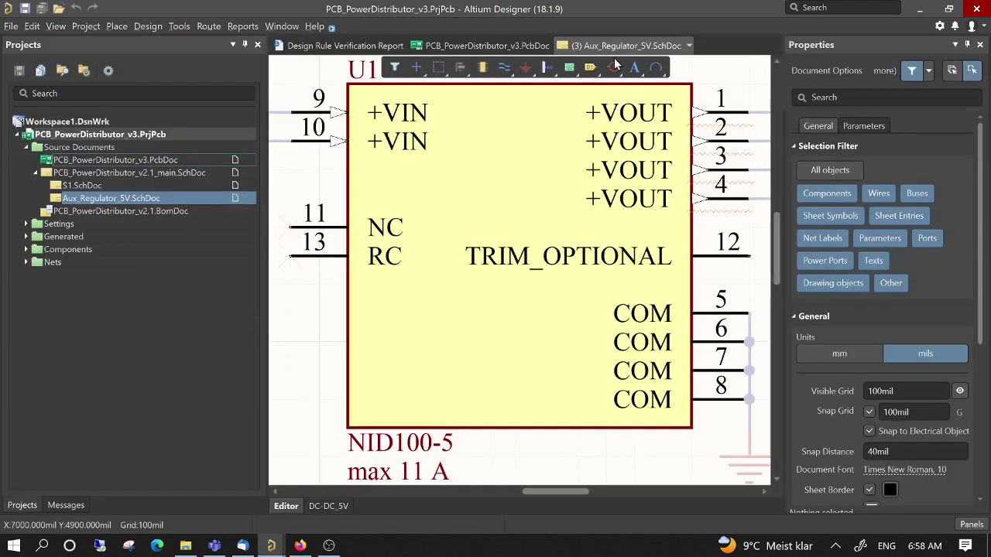
{"action": "left_click", "coordinate": [502, 210]}
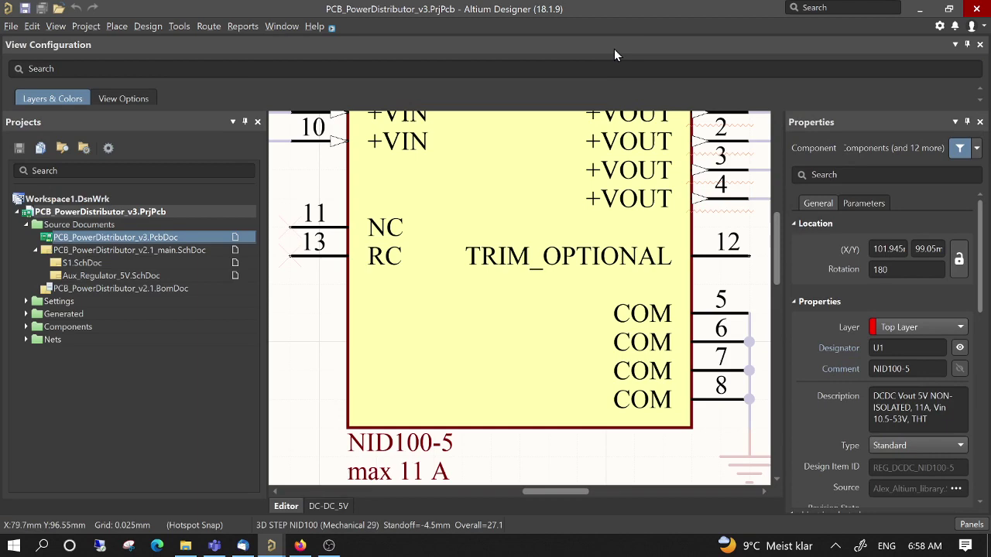
{"action": "left_click", "coordinate": [487, 272]}
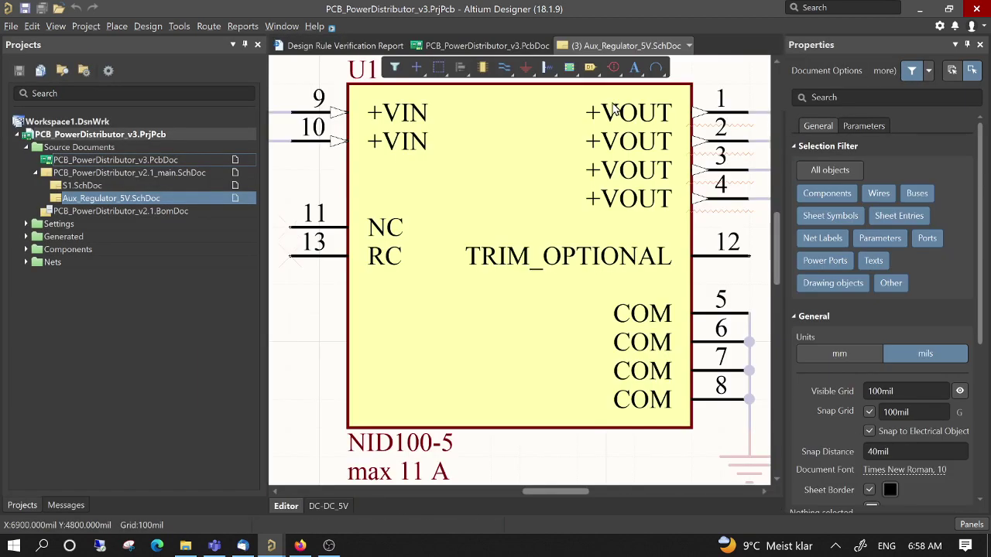
{"action": "left_click", "coordinate": [614, 110]}
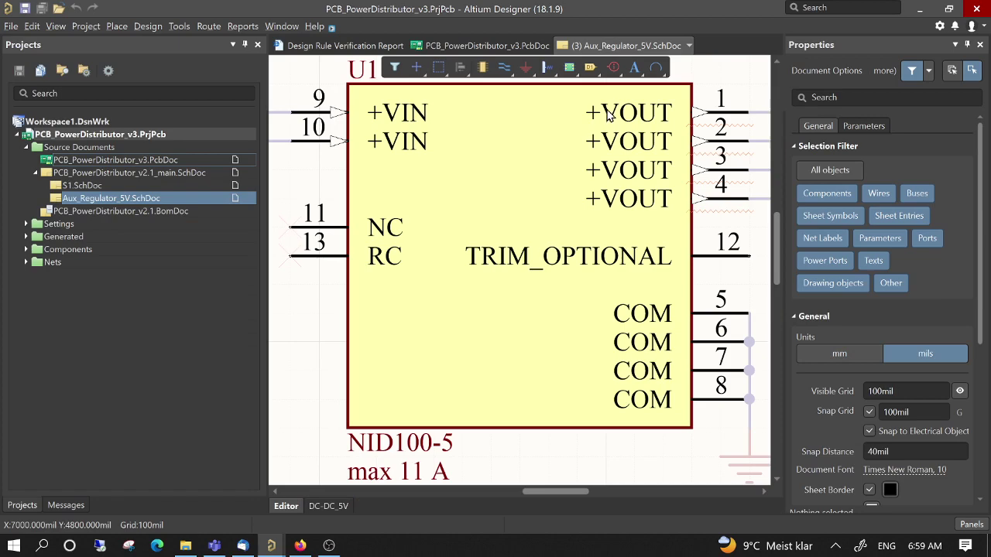
{"action": "left_click", "coordinate": [608, 114]}
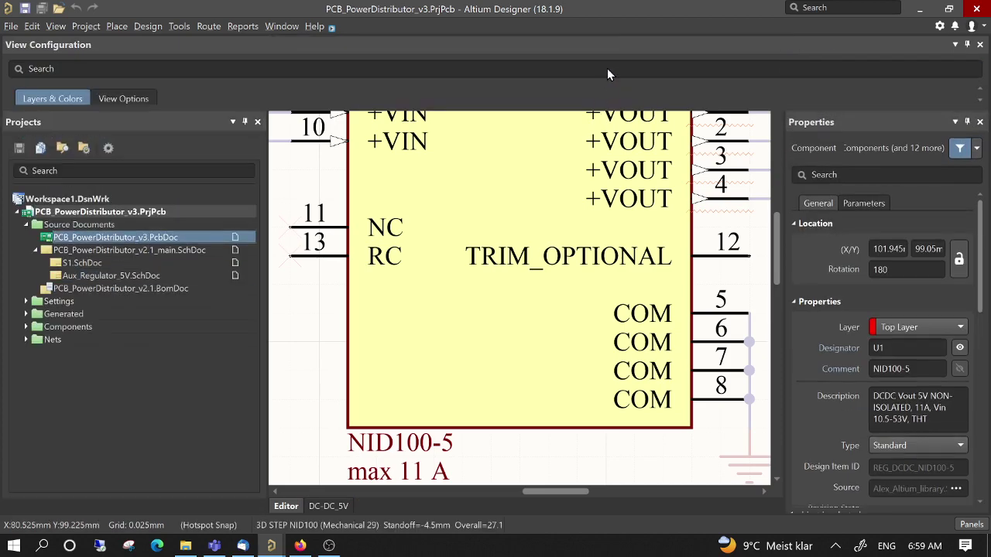
{"action": "left_click", "coordinate": [602, 87]}
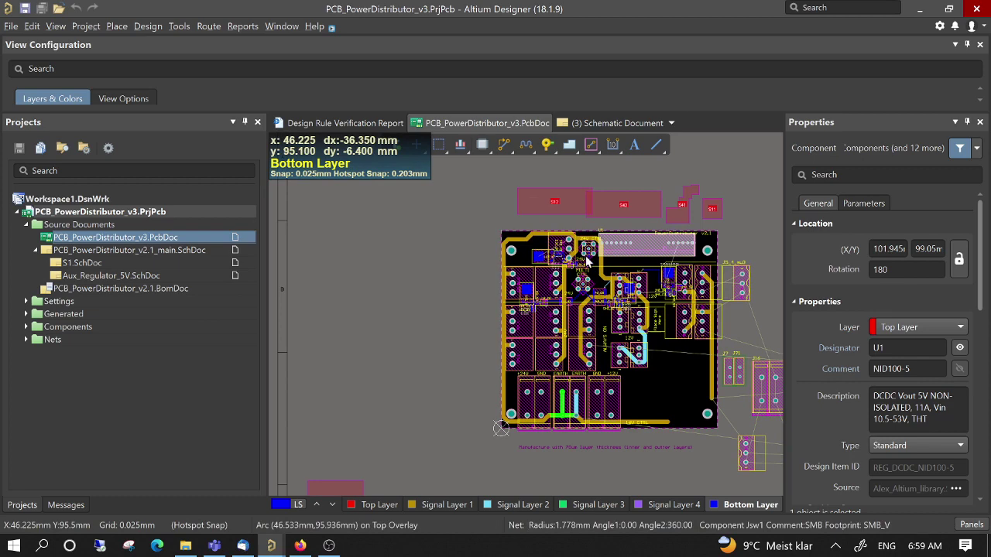
Open Aux_Regulator_5V.SchDoc and its parent sheet PCB_PowerDistributor_v2.1_main.SchDoc, and examine which sheet the DC-DC_5V symbol references
{"action": "left_click", "coordinate": [93, 280]}
{"action": "double_click", "coordinate": [93, 277]}
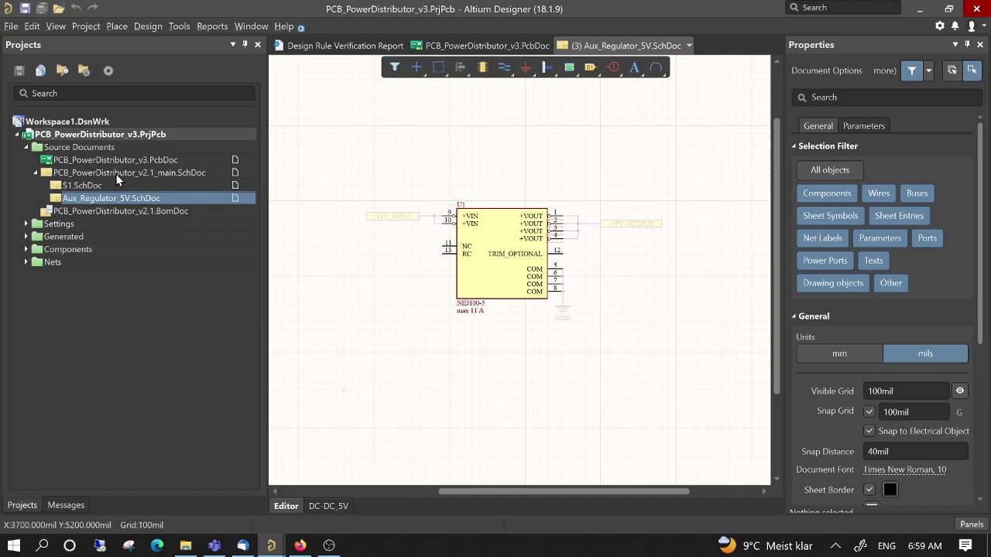
{"action": "double_click", "coordinate": [116, 174]}
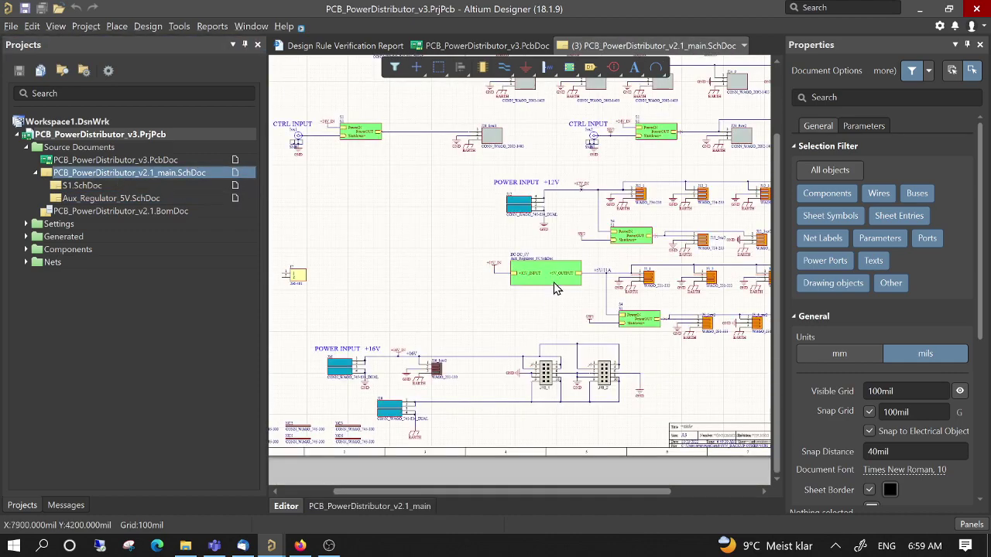
{"action": "scroll", "coordinate": [553, 288], "scroll_direction": "up", "scroll_amount": 5, "text": "ctrl"}
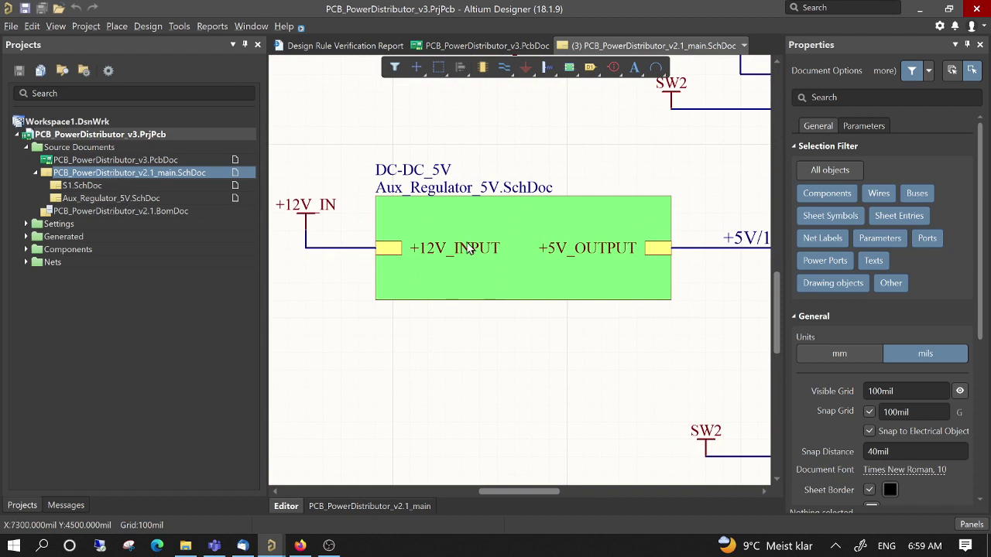
{"action": "left_click", "coordinate": [493, 187]}
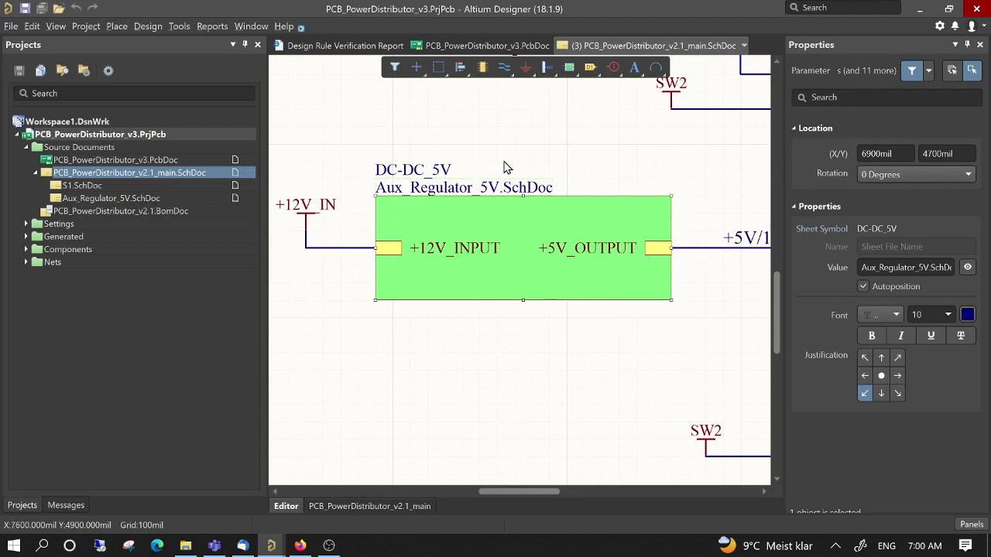
{"action": "left_click", "coordinate": [528, 152]}
Delete the DC-DC_5V sheet symbol together with its +12V_IN power port and input wire from the main schematic
{"action": "scroll", "coordinate": [527, 152], "scroll_direction": "down", "scroll_amount": 4, "text": "ctrl"}
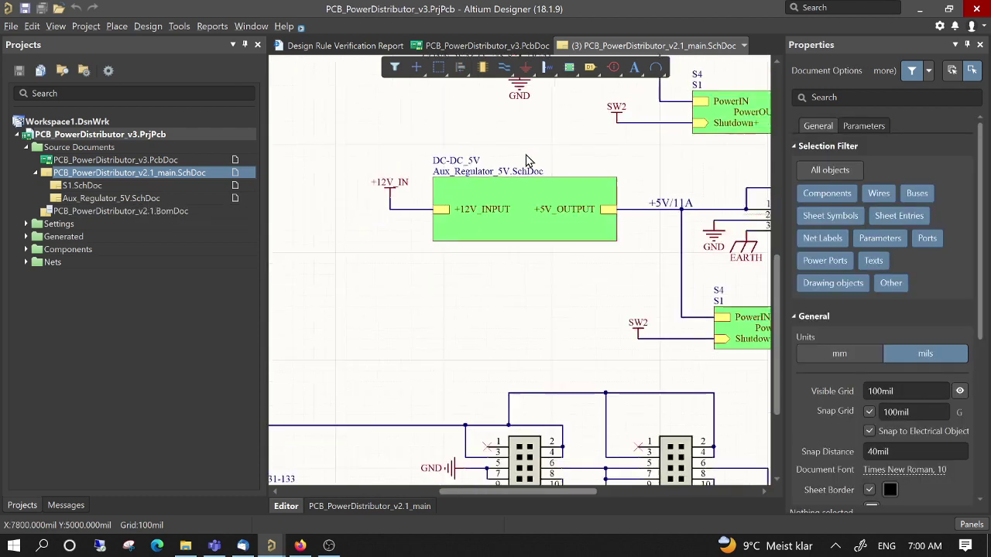
{"action": "scroll", "coordinate": [526, 159], "scroll_direction": "up", "scroll_amount": 3}
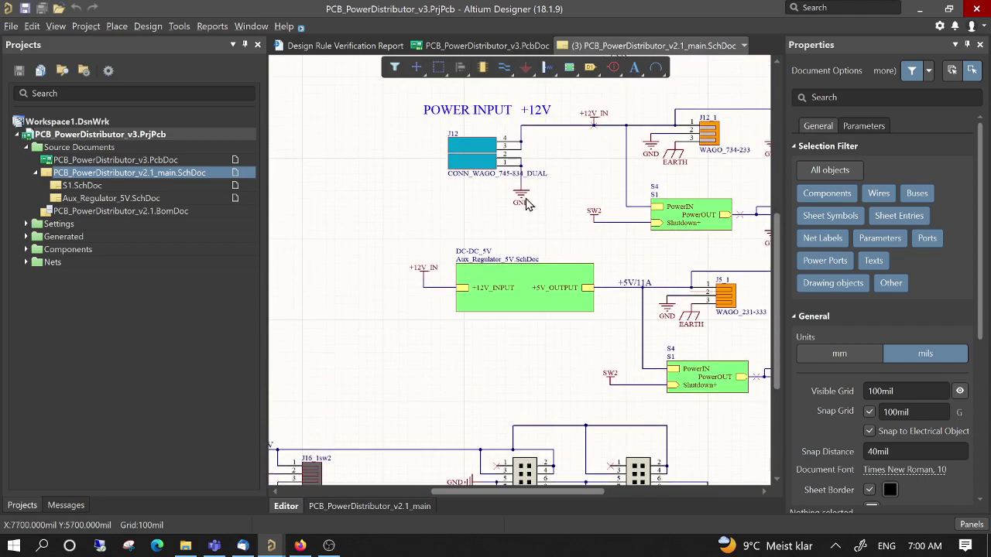
{"action": "scroll", "coordinate": [530, 213], "scroll_direction": "down", "scroll_amount": 1}
{"action": "scroll", "coordinate": [529, 213], "scroll_direction": "up", "scroll_amount": 2, "text": "ctrl"}
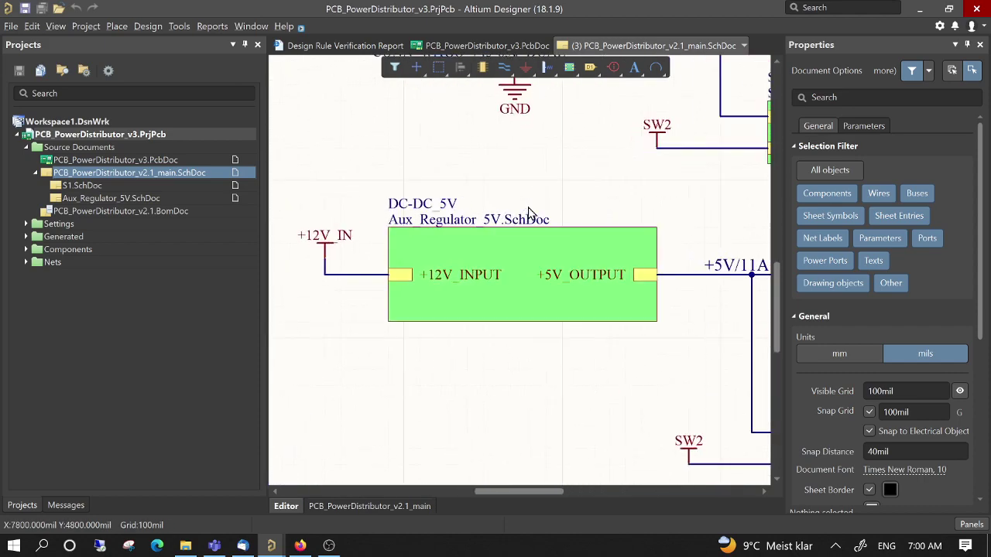
{"action": "scroll", "coordinate": [529, 212], "scroll_direction": "down", "scroll_amount": 3, "text": "ctrl"}
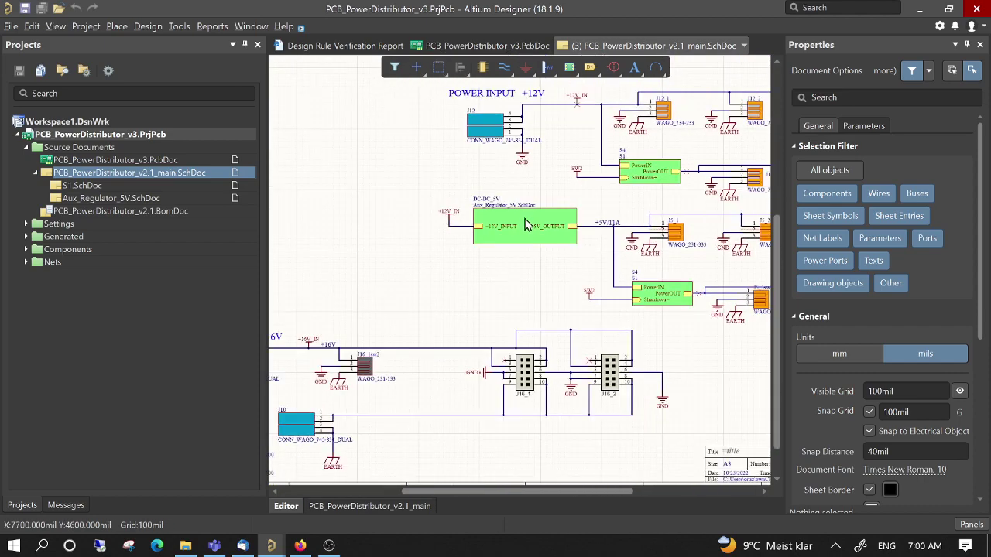
{"action": "scroll", "coordinate": [526, 224], "scroll_direction": "right", "scroll_amount": 2, "text": "shift"}
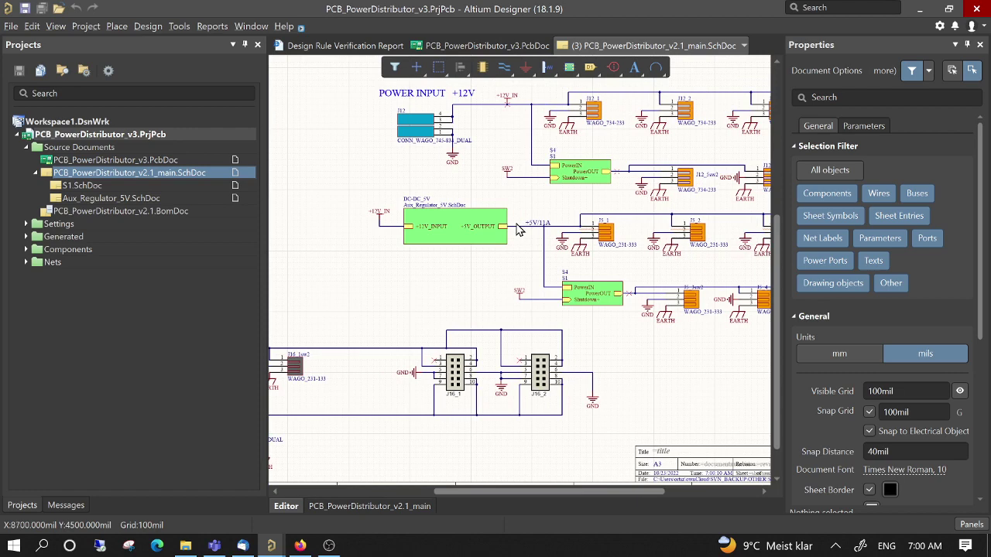
{"action": "scroll", "coordinate": [518, 230], "scroll_direction": "right", "scroll_amount": 2, "text": "shift"}
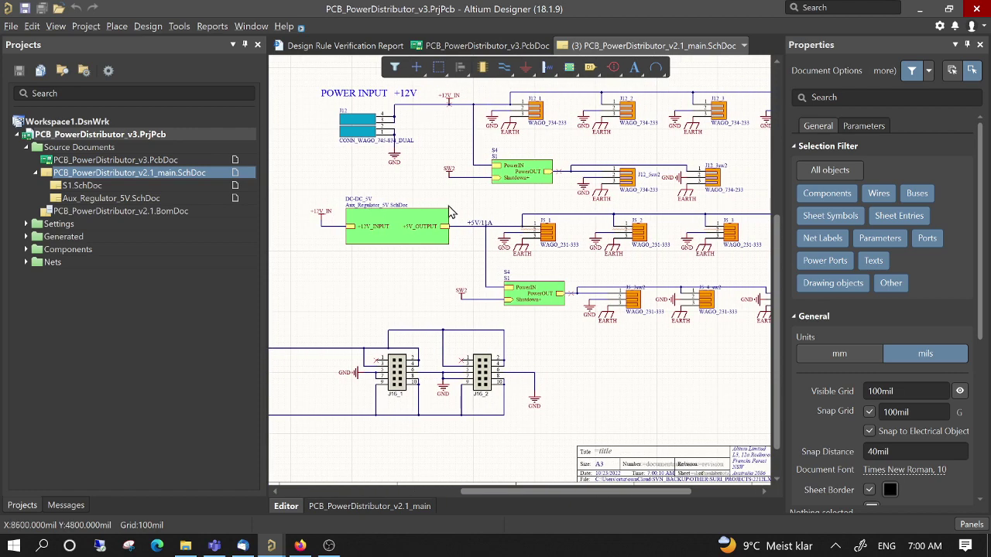
{"action": "scroll", "coordinate": [451, 213], "scroll_direction": "down", "scroll_amount": 1, "text": "ctrl"}
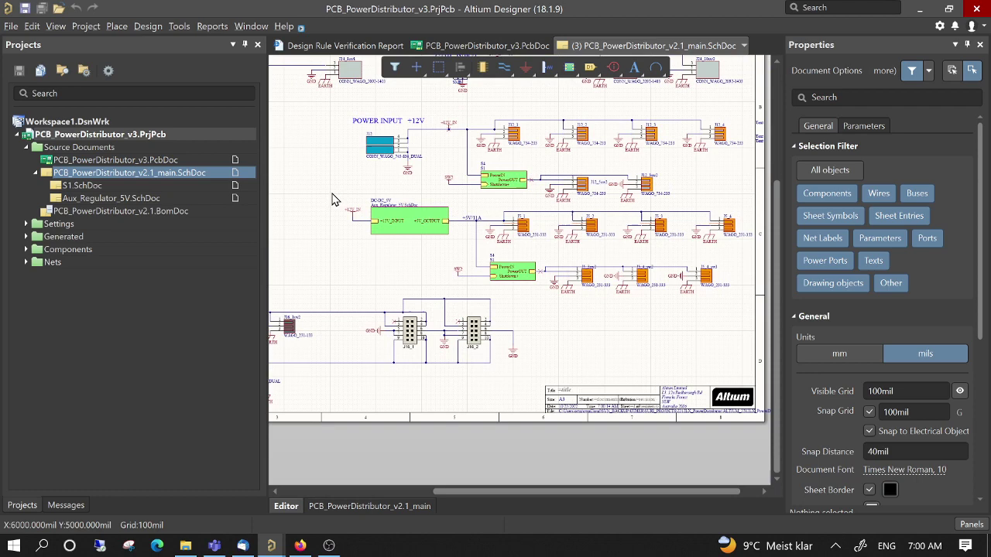
{"action": "left_click_drag", "start_coordinate": [333, 200], "coordinate": [584, 294]}
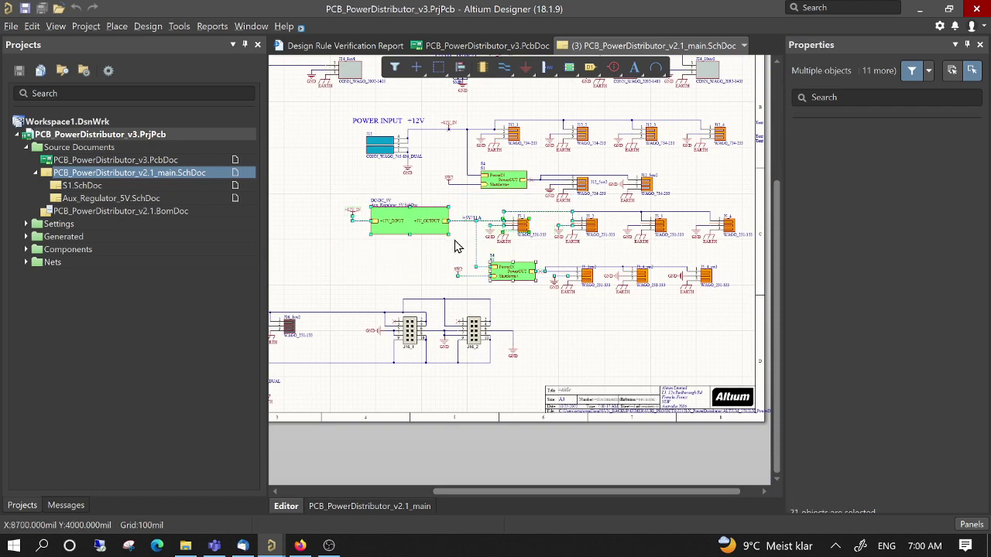
{"action": "left_click", "coordinate": [458, 214]}
{"action": "left_click_drag", "start_coordinate": [457, 206], "coordinate": [314, 252]}
{"action": "key", "text": "Delete"}
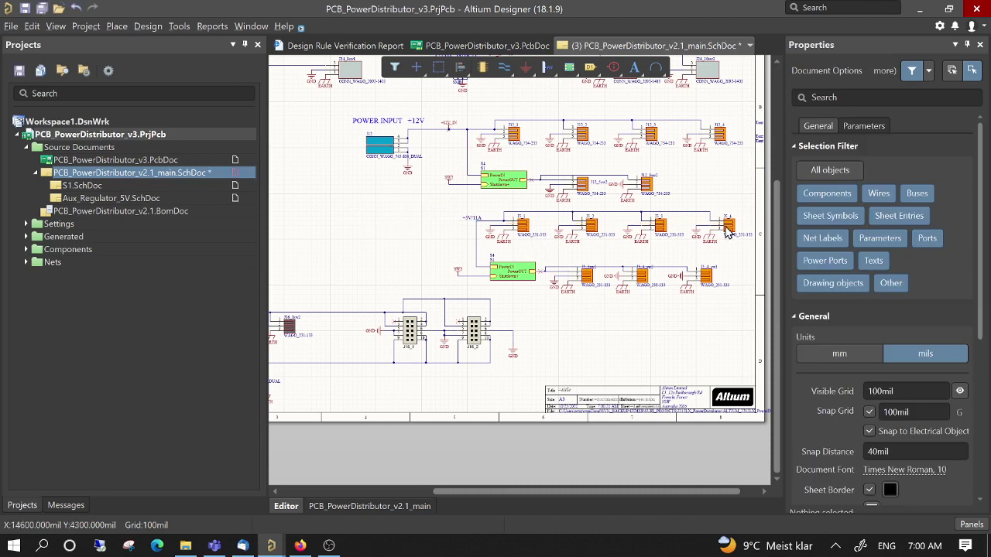
Delete the remaining +5V/11A output circuit, including its WAGO_231-333 connectors, S4 switch block, wires and power ports
{"action": "left_click_drag", "start_coordinate": [714, 247], "coordinate": [455, 286]}
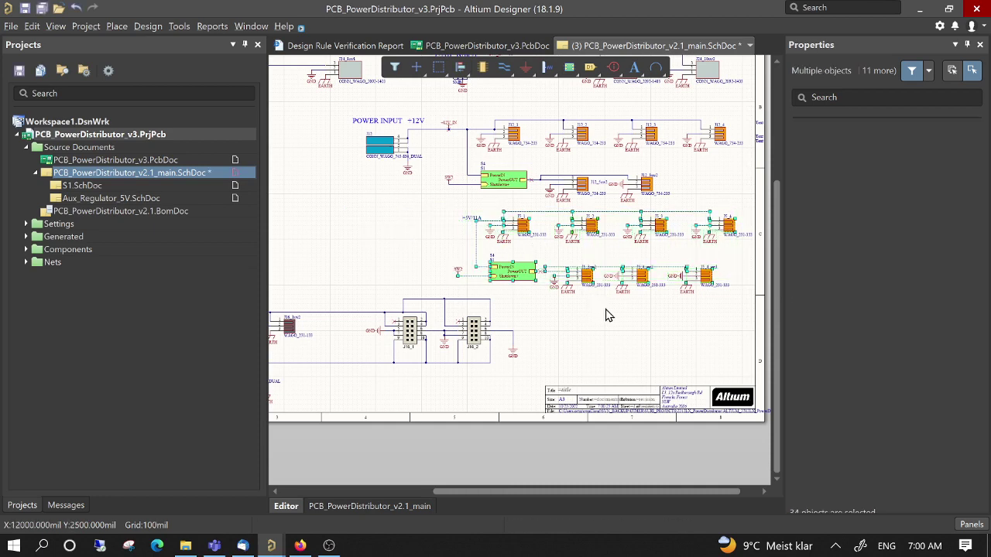
{"action": "key", "text": "Delete"}
{"action": "left_click_drag", "start_coordinate": [709, 273], "coordinate": [526, 313]}
{"action": "key", "text": "Delete"}
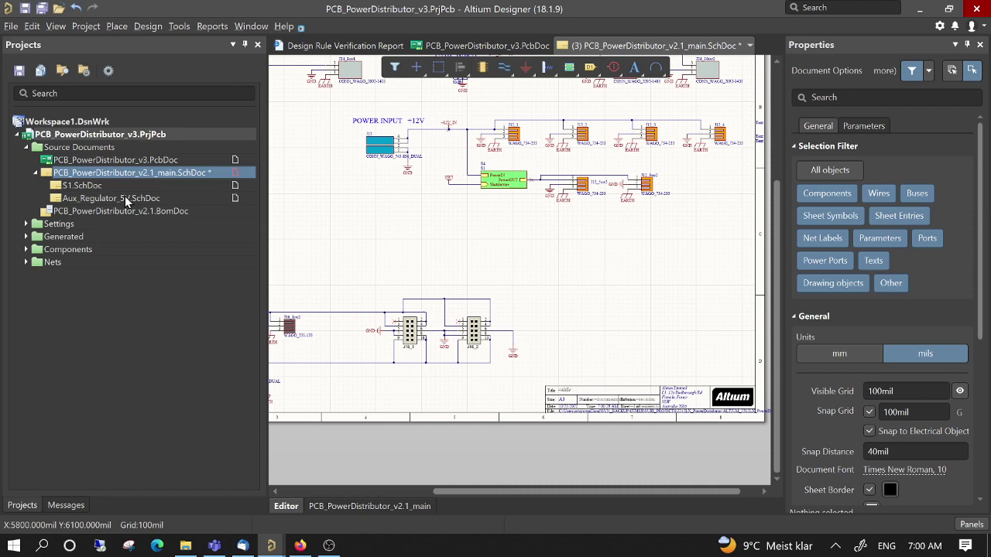
Remove the Aux_Regulator_5V.SchDoc sheet from the PCB_PowerDistributor_v3 project
{"action": "double_click", "coordinate": [103, 197]}
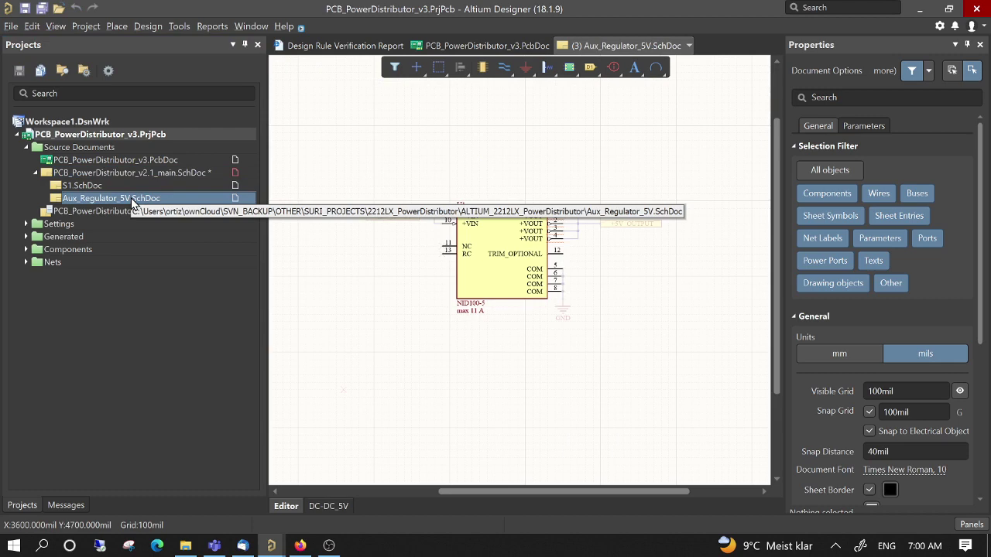
{"action": "right_click", "coordinate": [131, 197]}
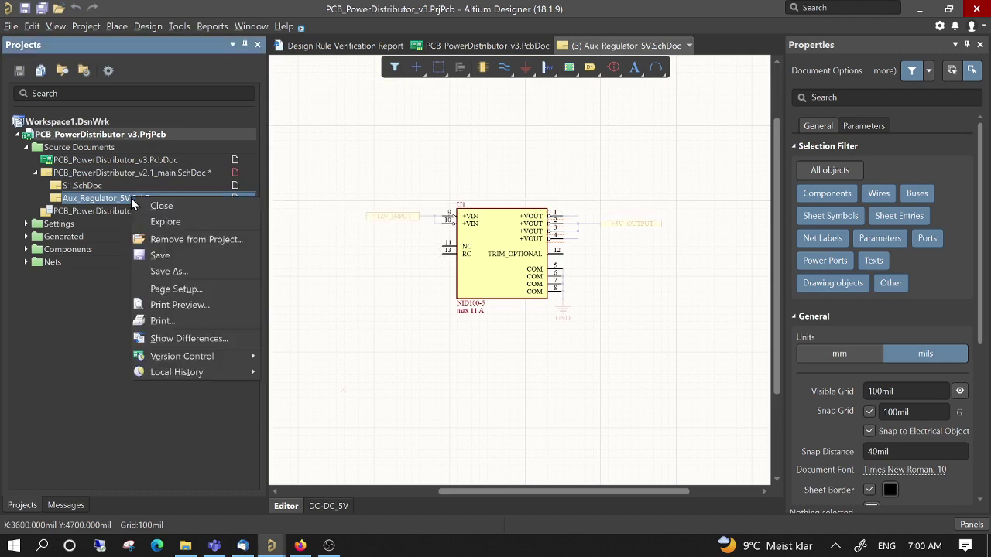
{"action": "left_click", "coordinate": [200, 241]}
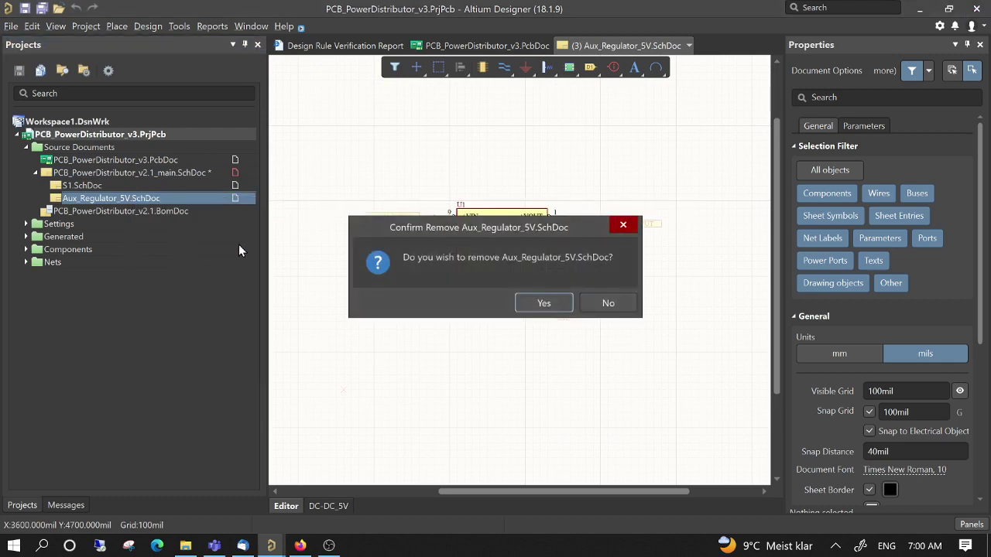
{"action": "left_click", "coordinate": [543, 303]}
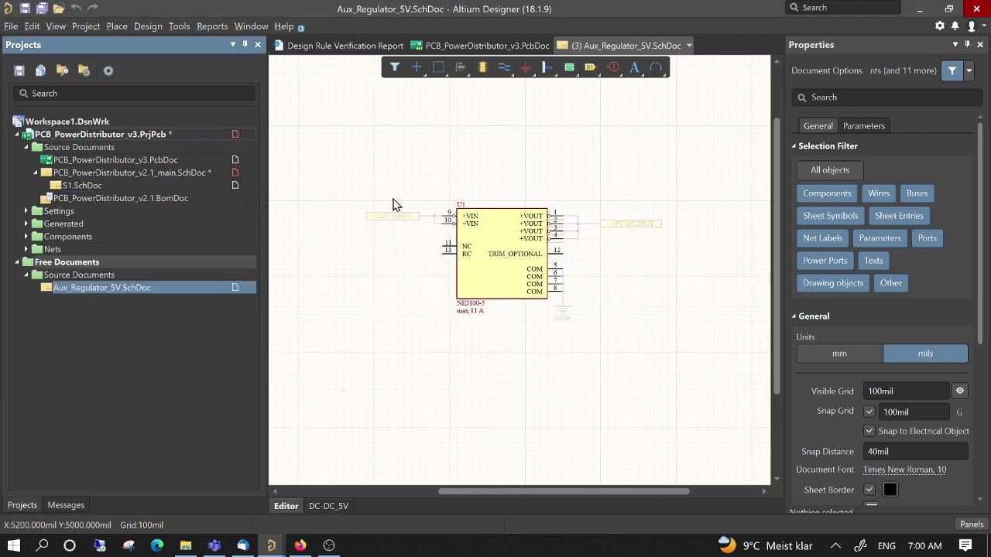
Save PCB_PowerDistributor_v2.1_main.SchDoc and the PCB_PowerDistributor_v3 project
{"action": "right_click", "coordinate": [169, 171]}
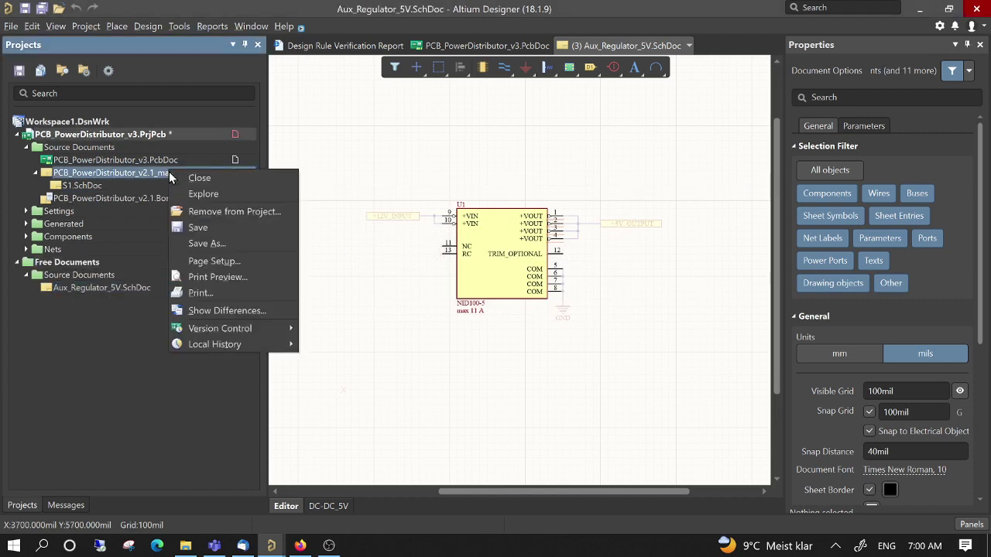
{"action": "left_click", "coordinate": [198, 227]}
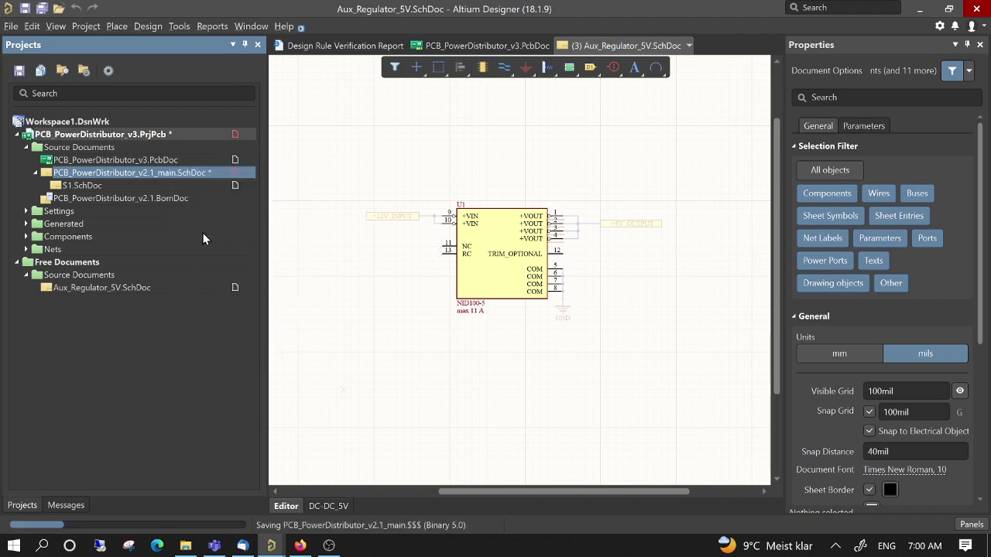
{"action": "right_click", "coordinate": [156, 138]}
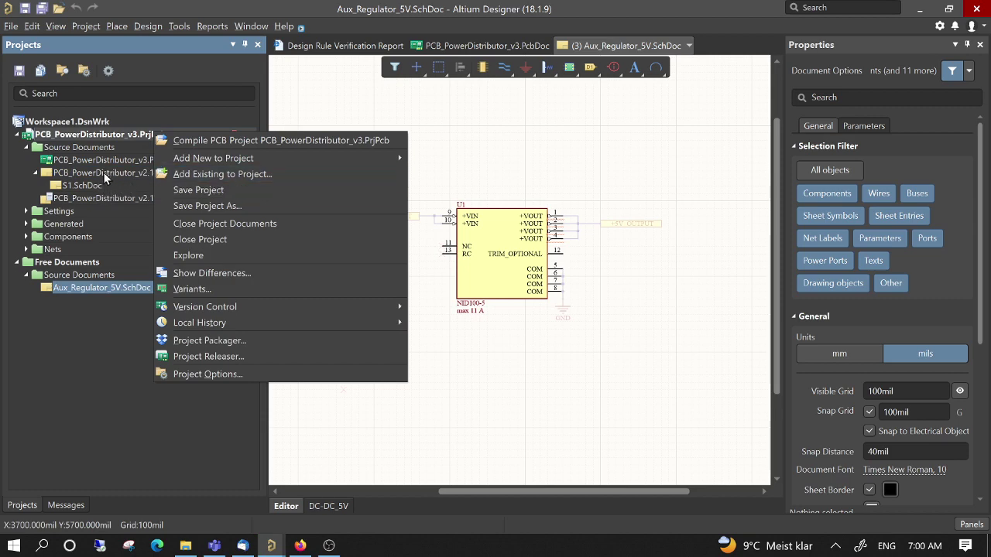
{"action": "left_click", "coordinate": [234, 191]}
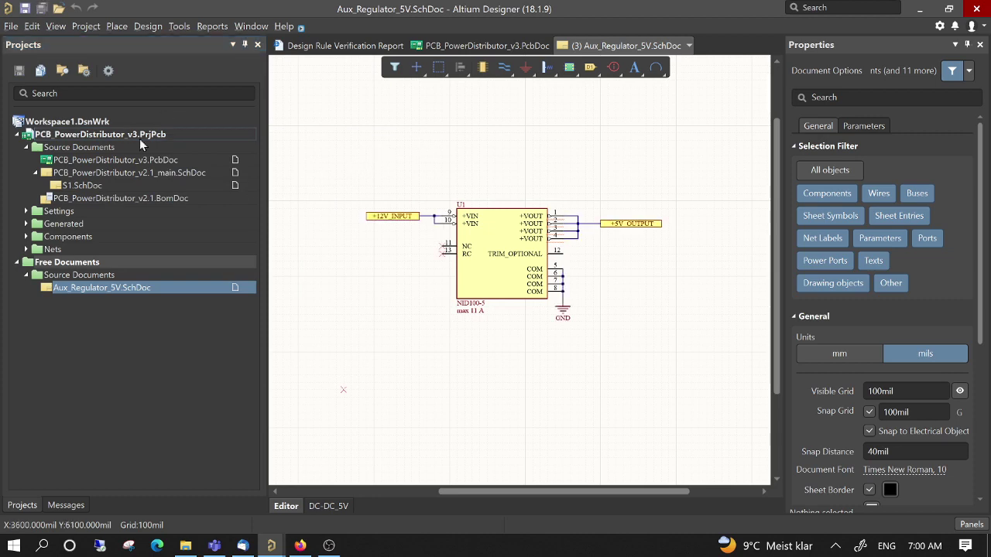
Open the main schematic and compile the PCB_PowerDistributor_v3 project
{"action": "double_click", "coordinate": [107, 173]}
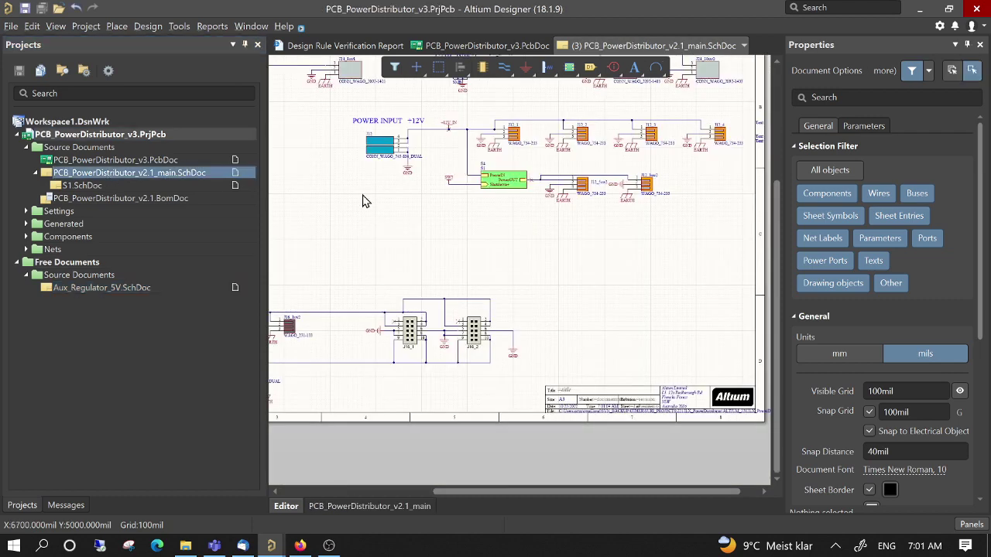
{"action": "left_click", "coordinate": [85, 28]}
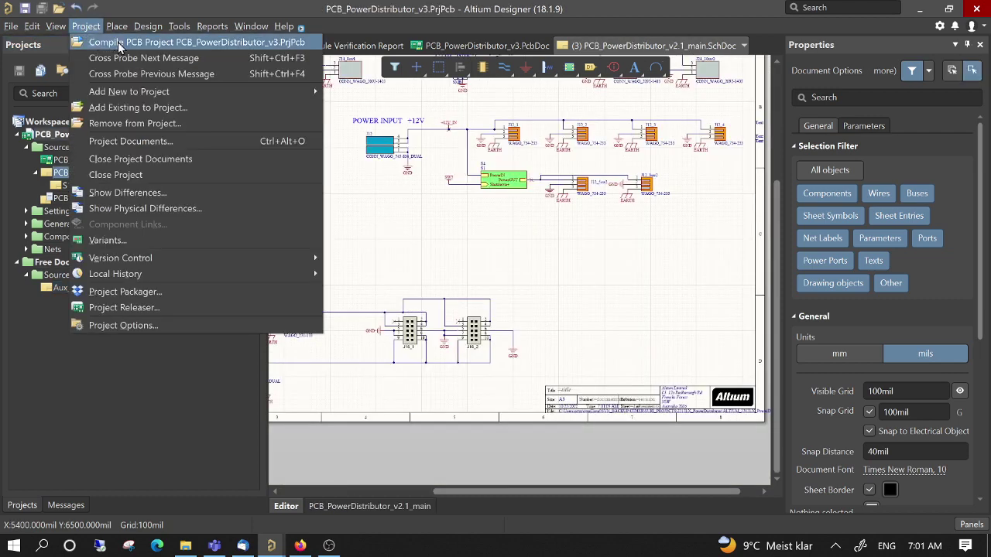
{"action": "left_click", "coordinate": [117, 42]}
Start updating PCB_PowerDistributor_v3.PcbDoc from the schematic, create the component links automatically, and generate the engineering change order
{"action": "left_click", "coordinate": [148, 26]}
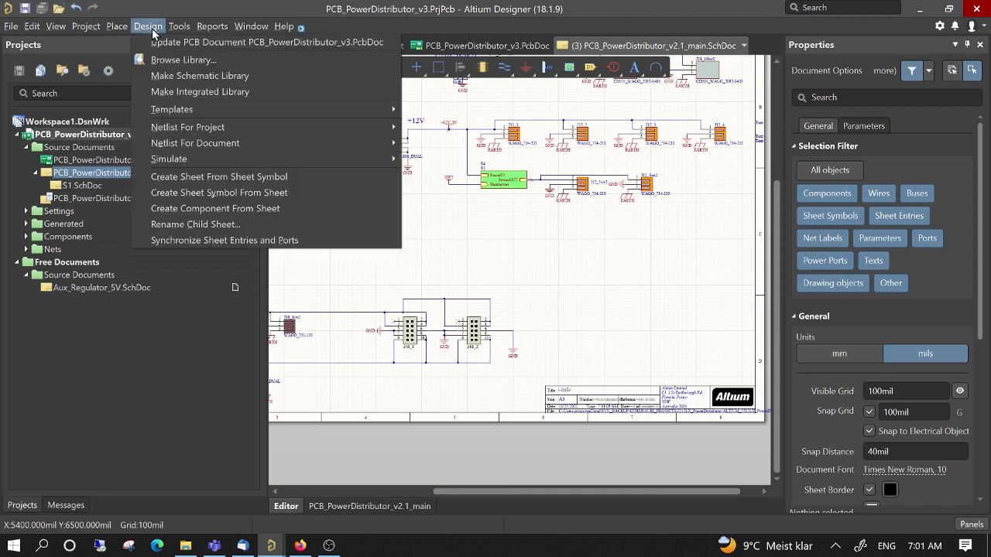
{"action": "left_click", "coordinate": [198, 44]}
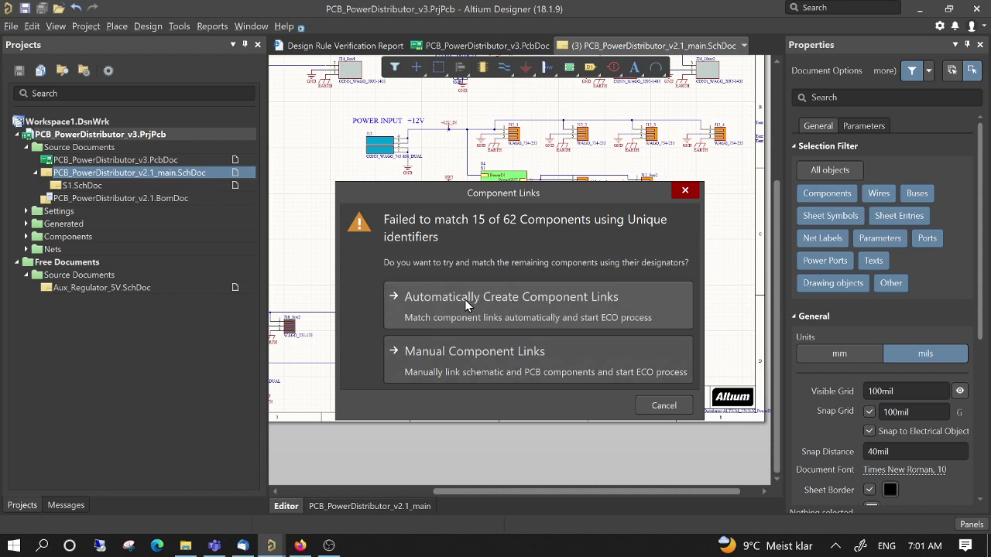
{"action": "left_click", "coordinate": [511, 304]}
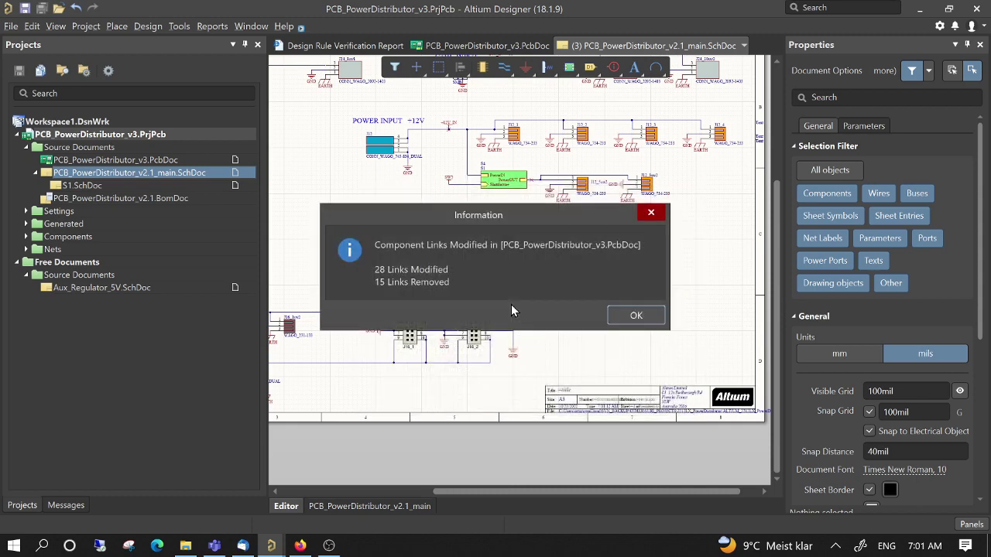
{"action": "left_click", "coordinate": [635, 317]}
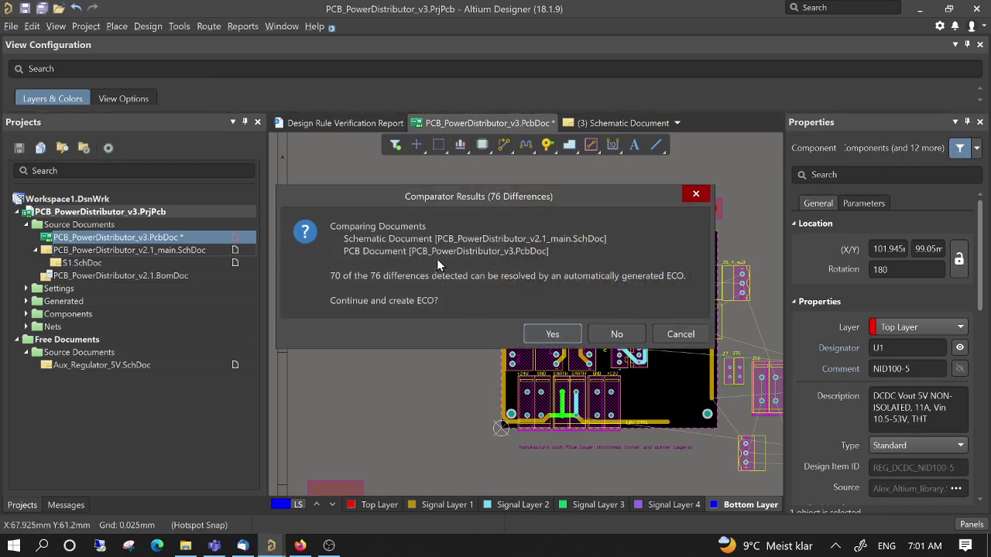
{"action": "left_click", "coordinate": [553, 336]}
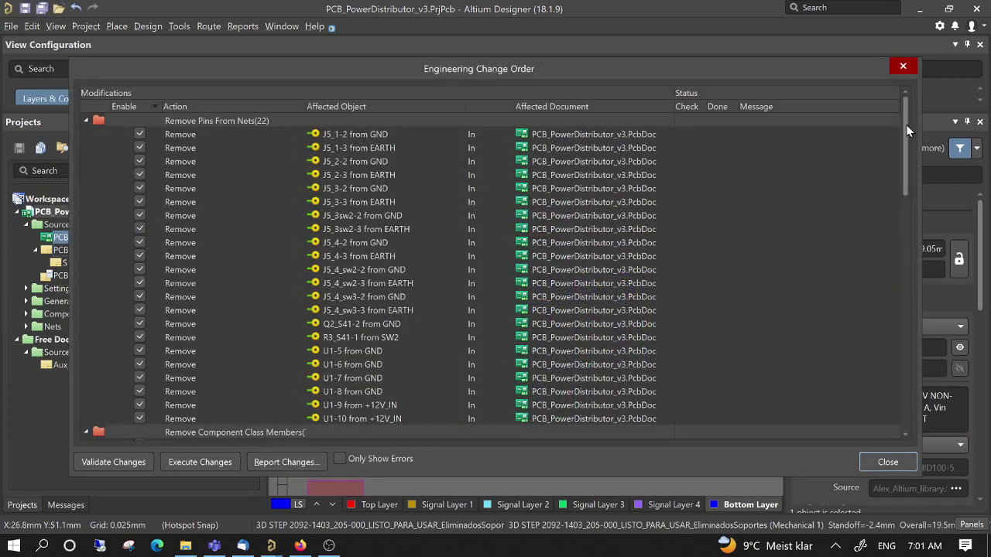
Execute the engineering change order on the PCB, filter its list to errors only, and return to the board layout
{"action": "left_click_drag", "start_coordinate": [906, 134], "coordinate": [866, 119]}
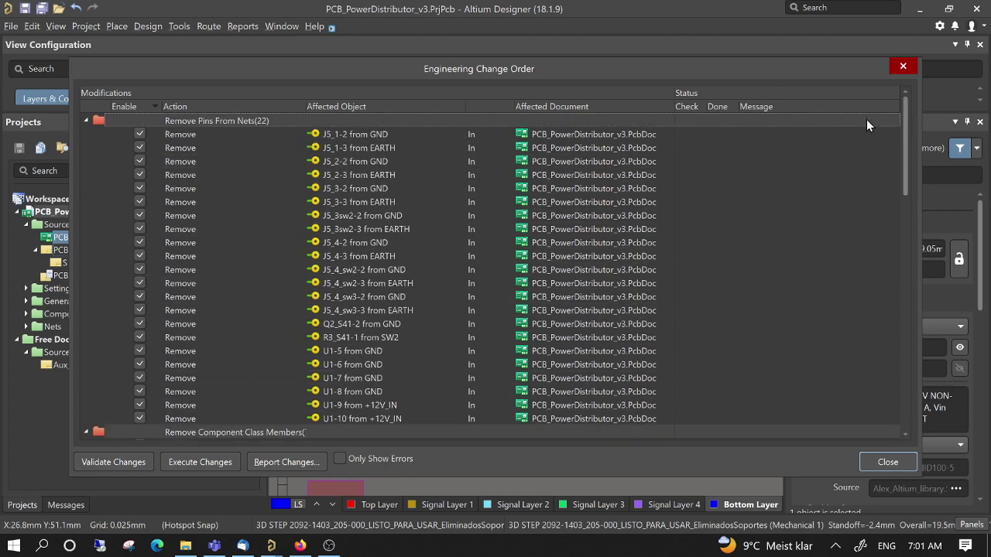
{"action": "left_click", "coordinate": [212, 462]}
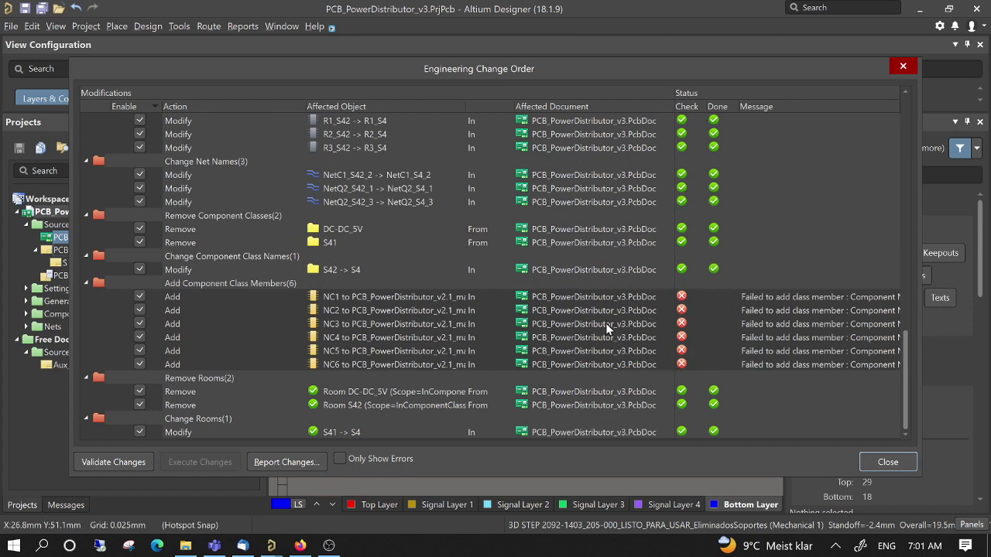
{"action": "left_click", "coordinate": [339, 459]}
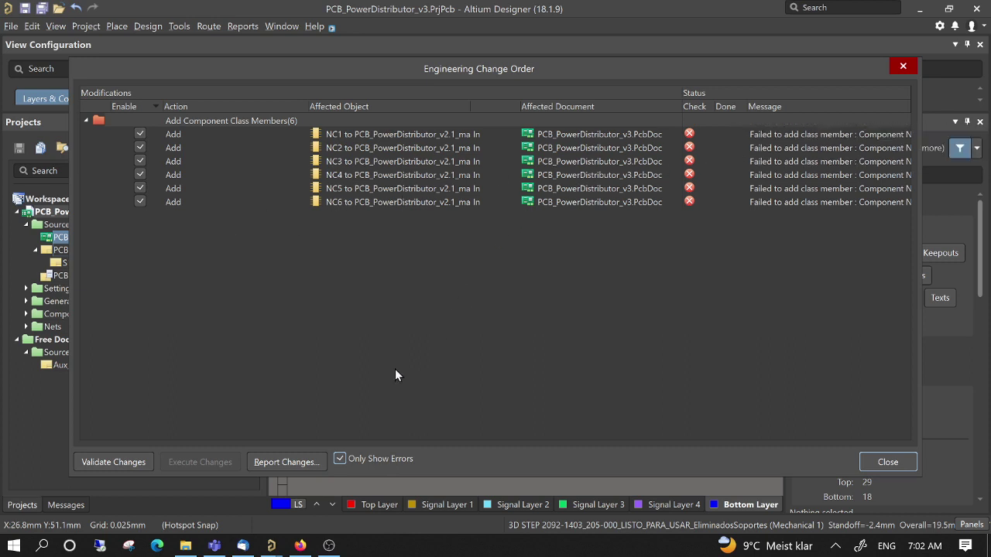
{"action": "left_click", "coordinate": [887, 462]}
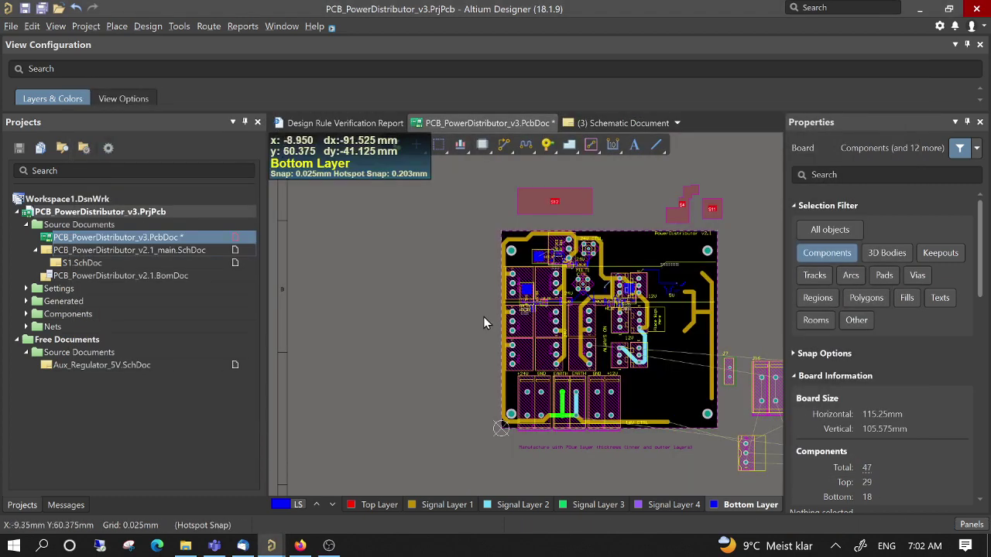
{"action": "scroll", "coordinate": [452, 287], "scroll_direction": "right", "scroll_amount": 4, "text": "shift"}
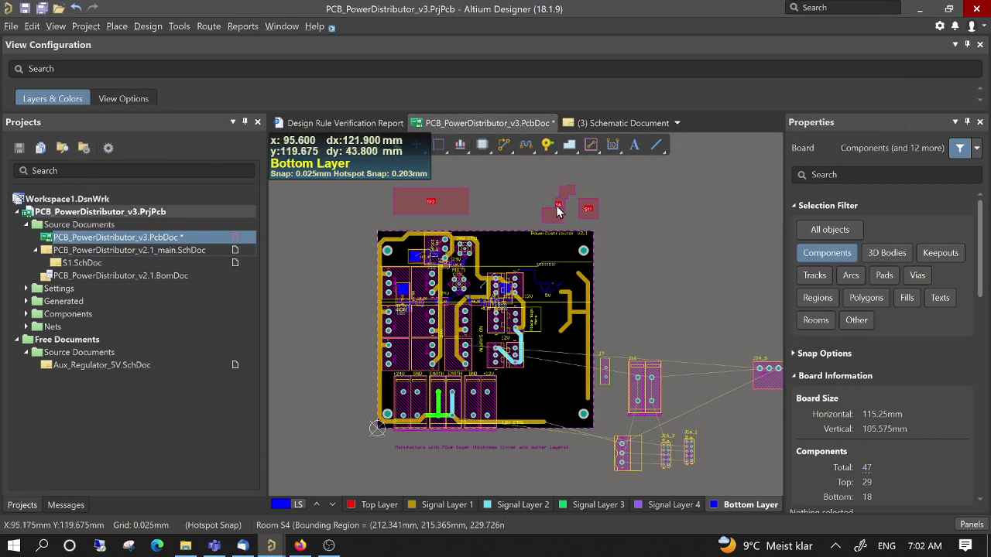
{"action": "scroll", "coordinate": [540, 232], "scroll_direction": "up", "scroll_amount": 2, "text": "ctrl"}
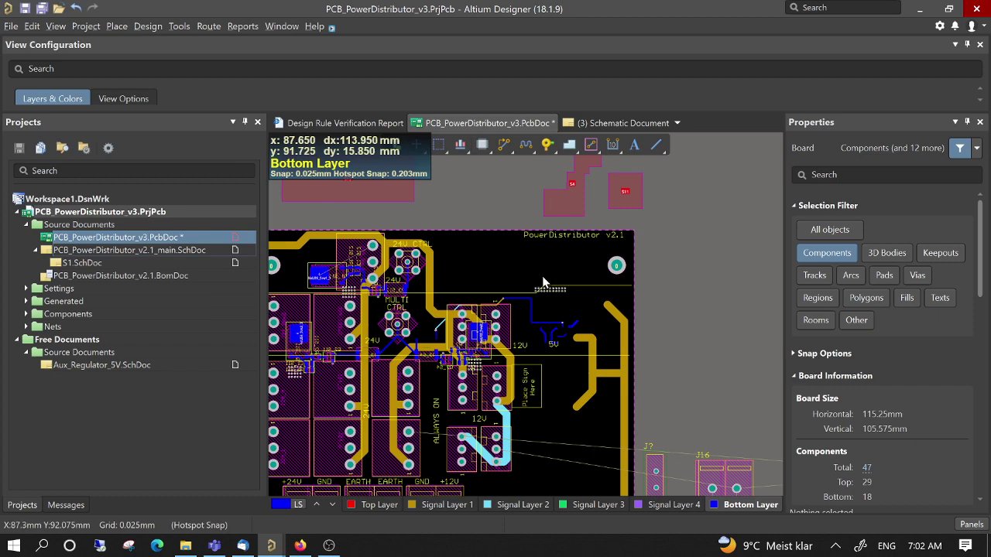